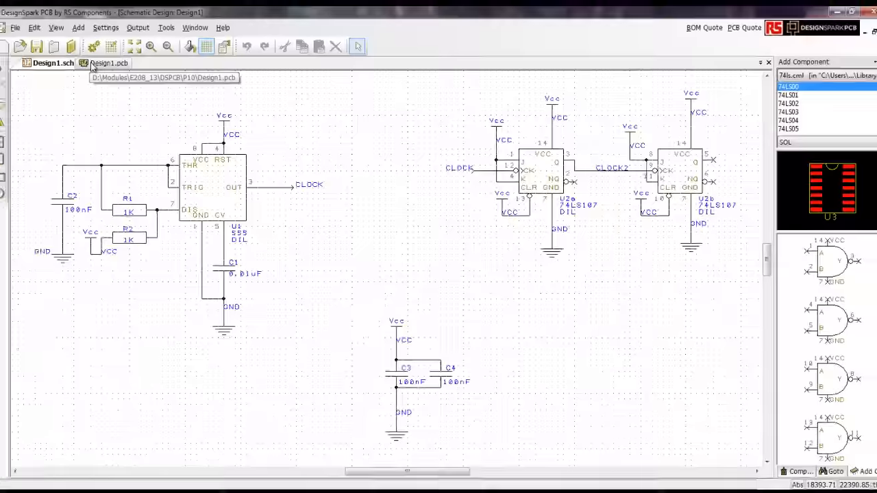
Open the Design1.pcb layout and highlight the CLOCK net and the CLOCK2 net on the board using Goto
left_click(94, 65)
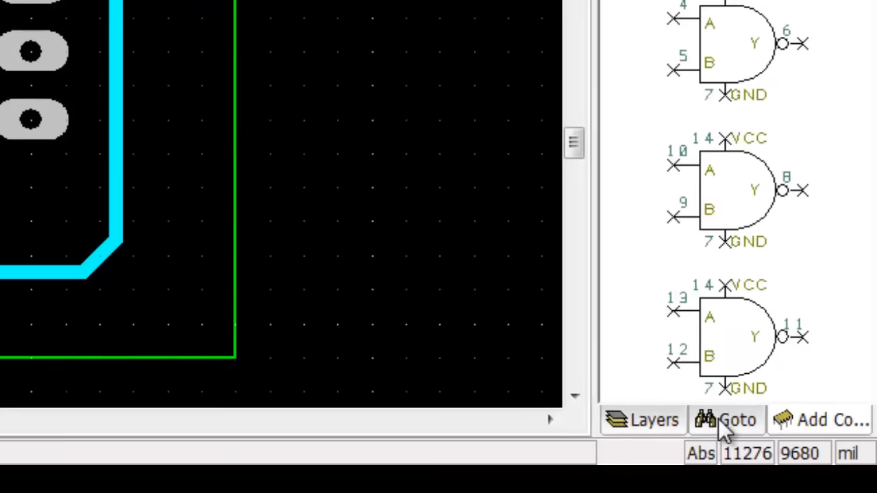
left_click(719, 419)
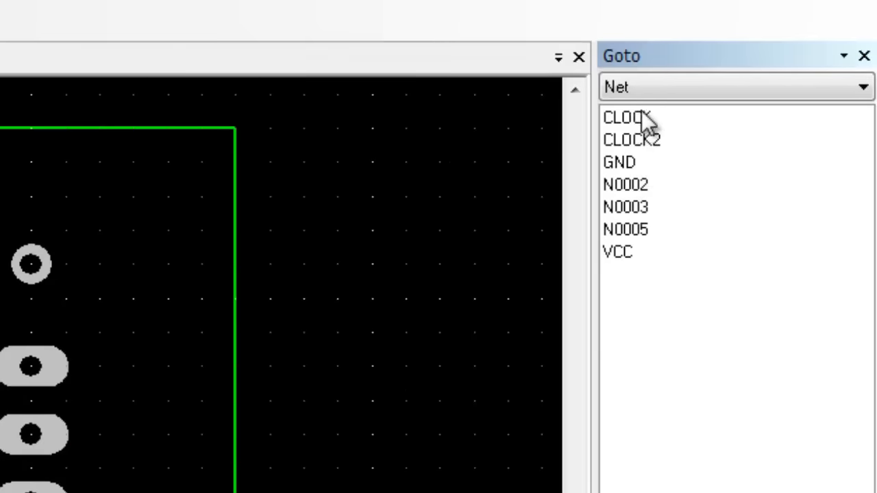
left_click(656, 93)
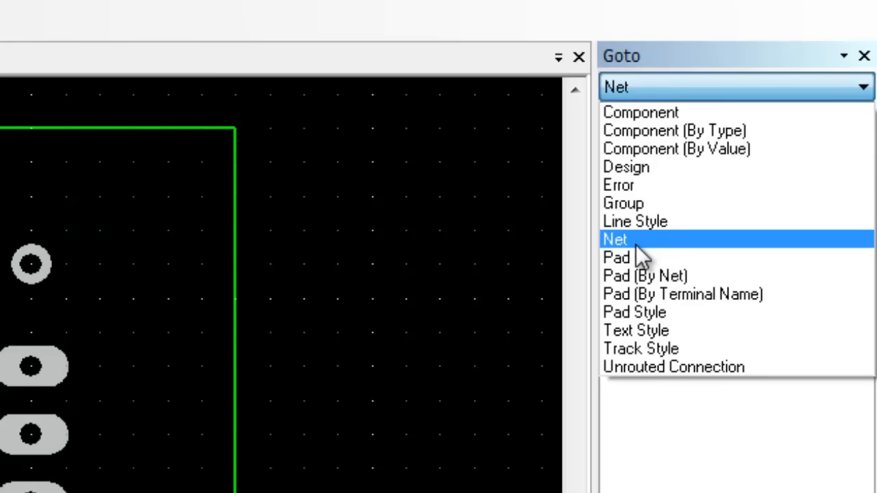
left_click(637, 243)
left_click(648, 118)
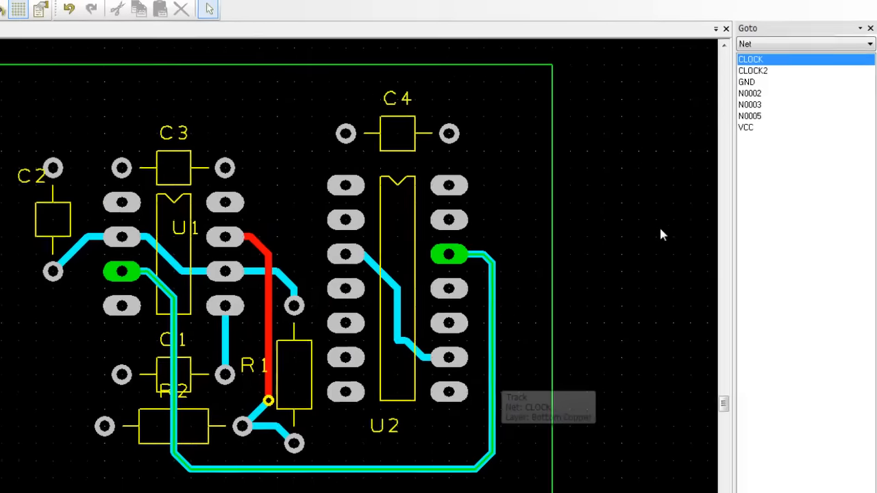
left_click(762, 66)
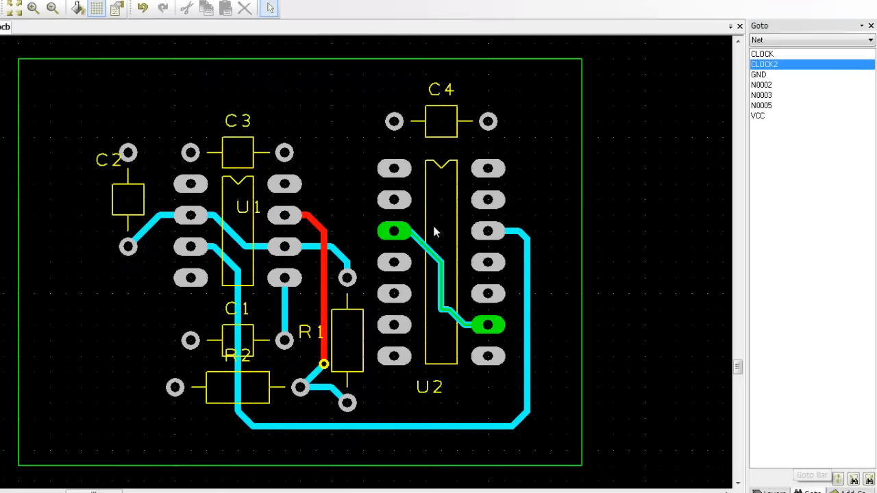
mouse_move(531, 263)
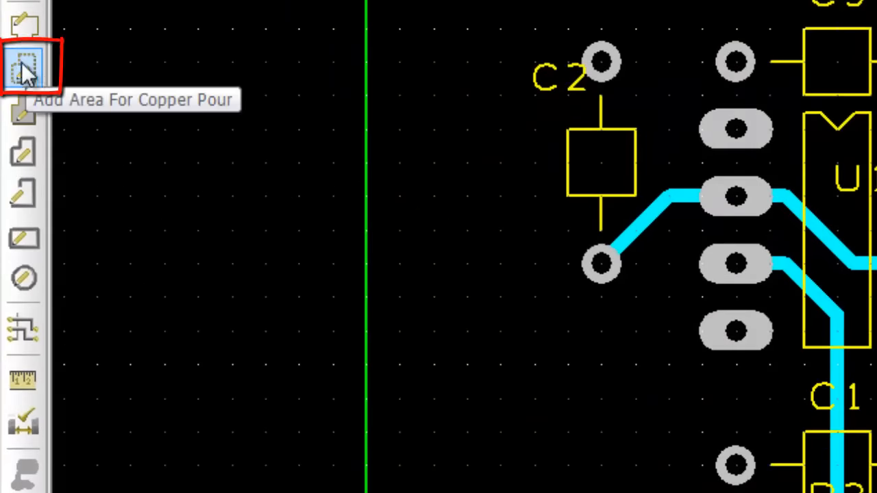
Draw a closed copper pour area on the Bottom Copper layer along the rectangular board outline and finish the command
left_click(36, 74)
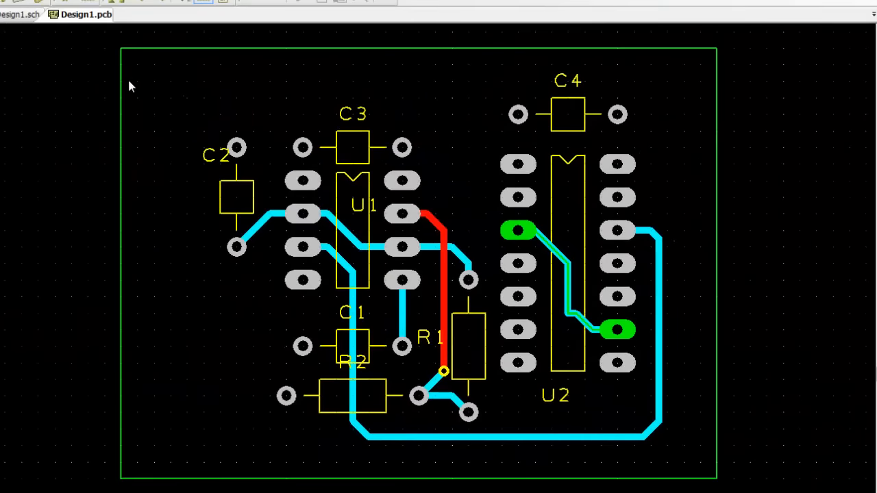
key("l")
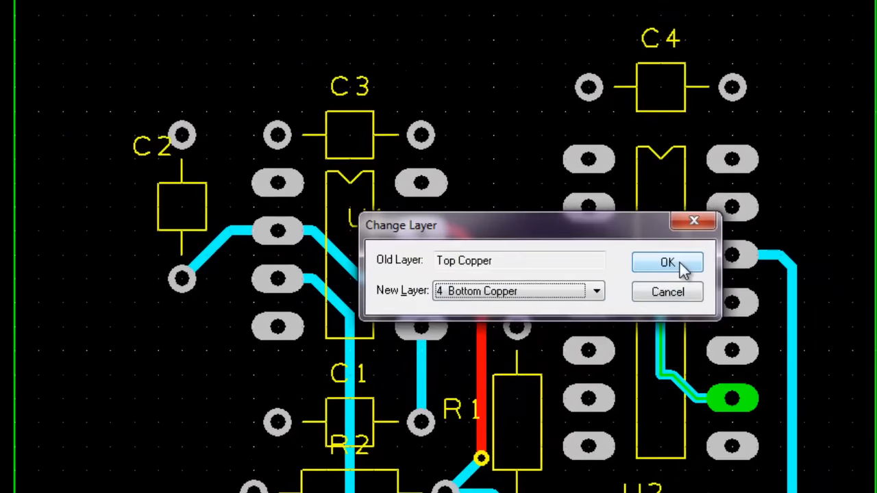
left_click(682, 267)
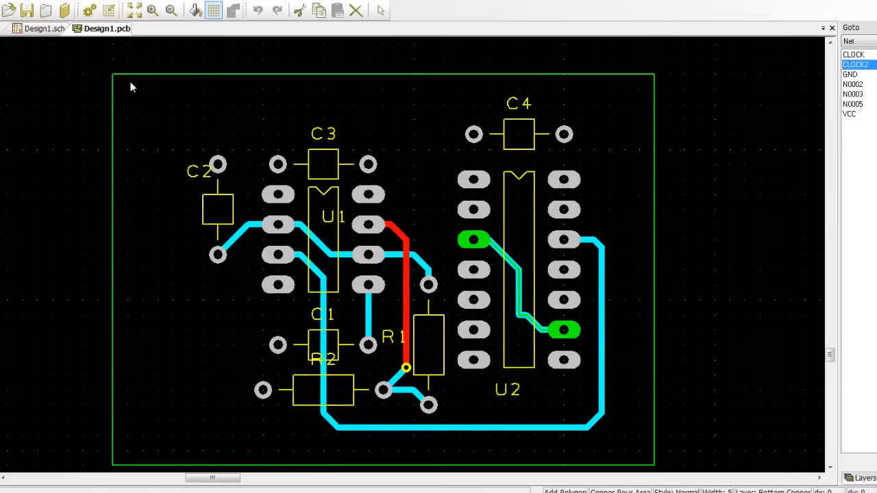
left_click(122, 107)
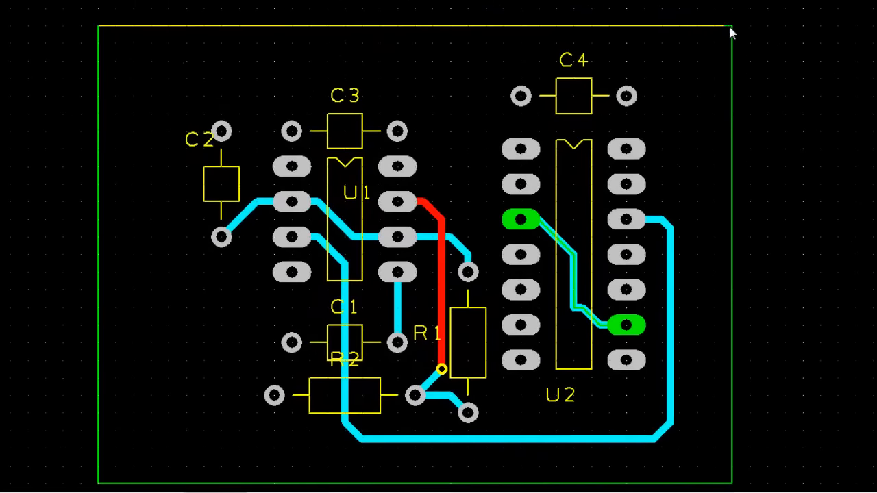
left_click(732, 28)
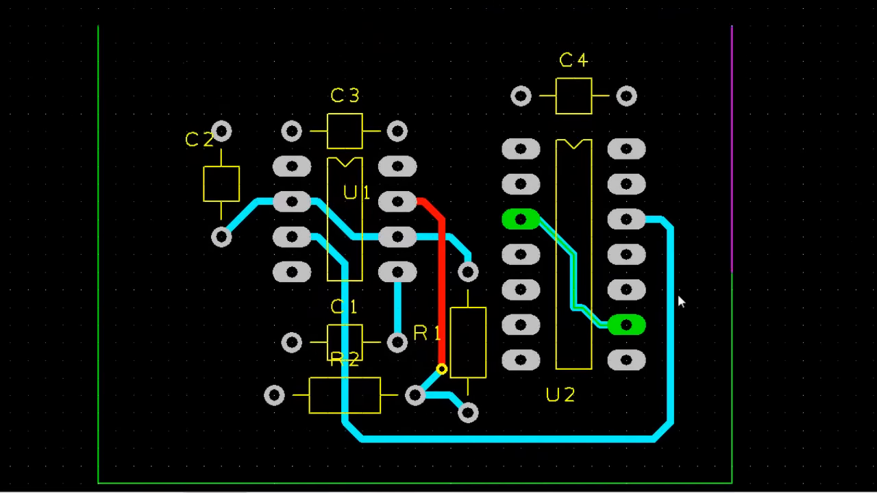
left_click(732, 485)
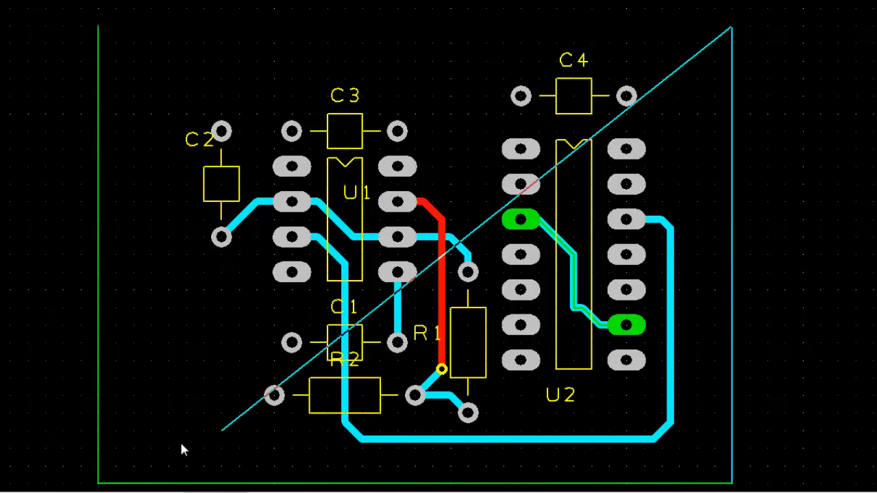
left_click(98, 27)
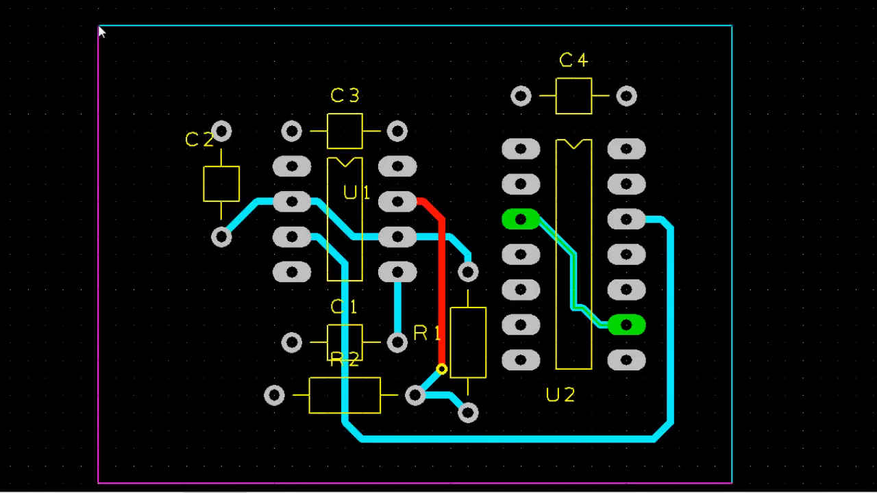
right_click(99, 31)
left_click(109, 59)
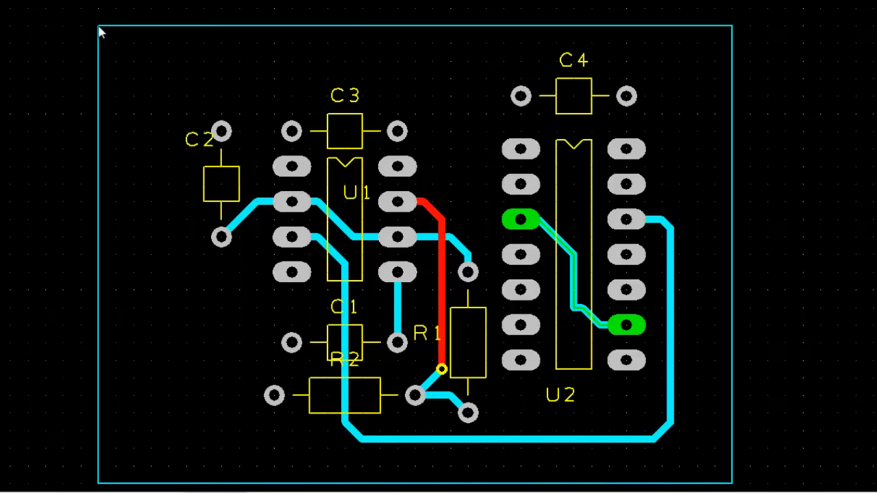
right_click(100, 29)
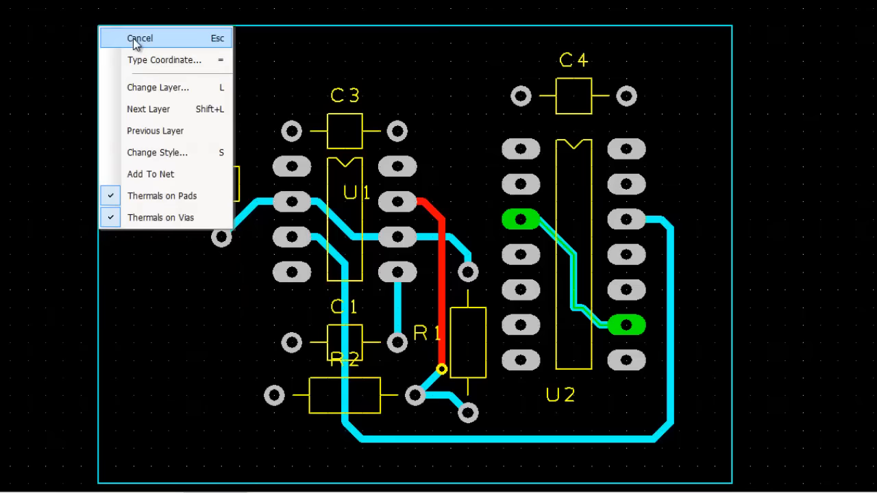
left_click(133, 36)
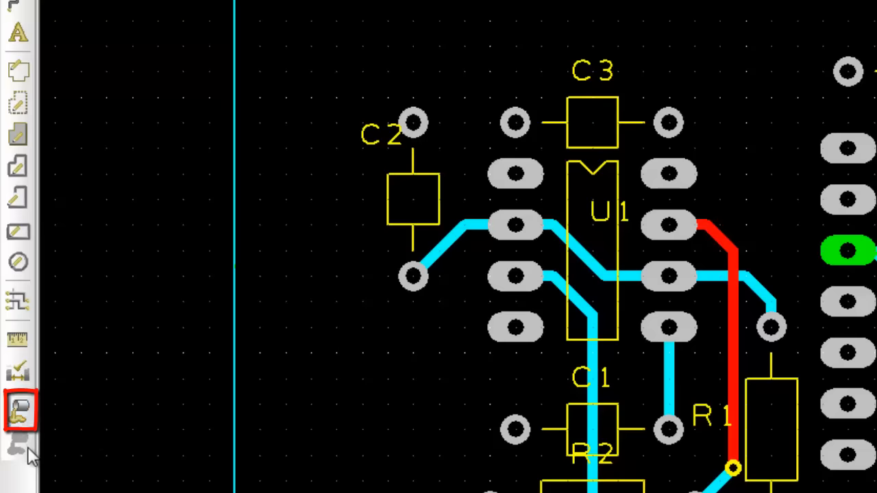
Try a GND copper pour in the outlined area with spoke width 8 and isolation gap 10, and clear the poured copper
left_click(28, 413)
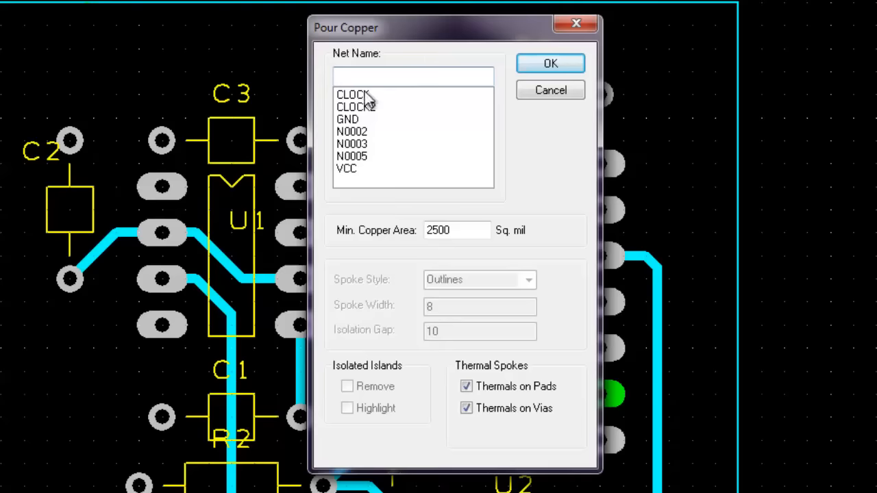
left_click(348, 121)
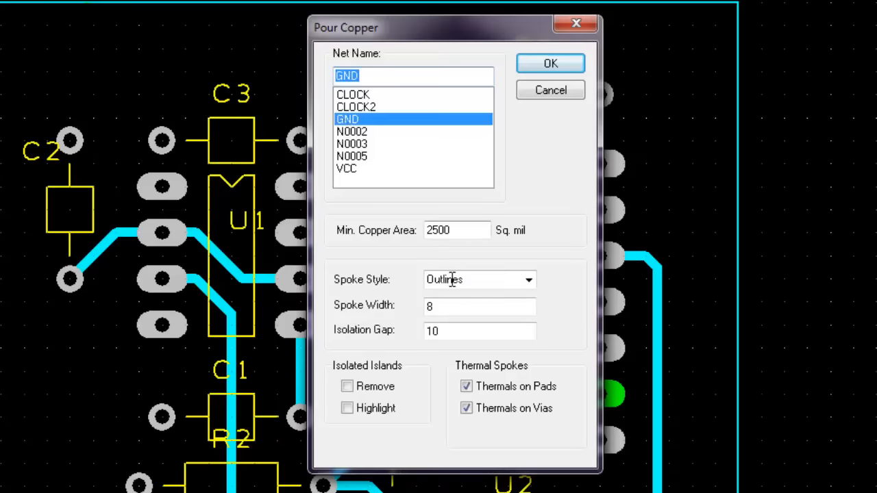
left_click(552, 63)
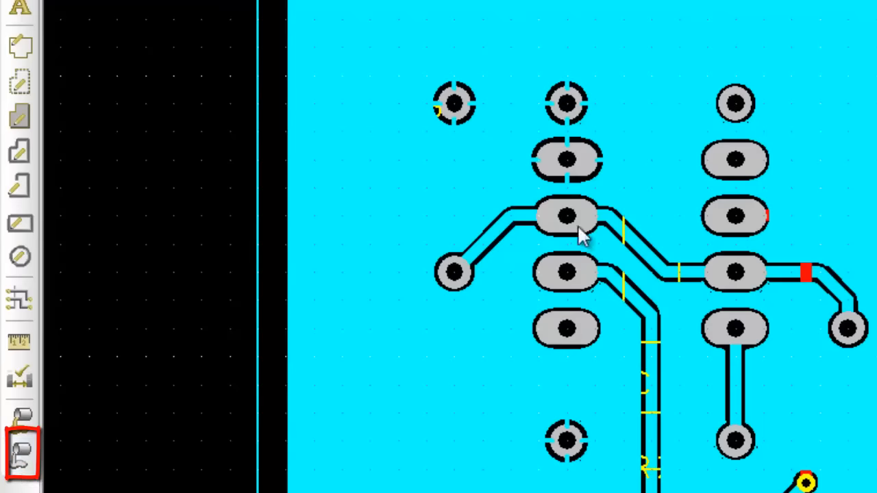
scroll(581, 233, "up", 2)
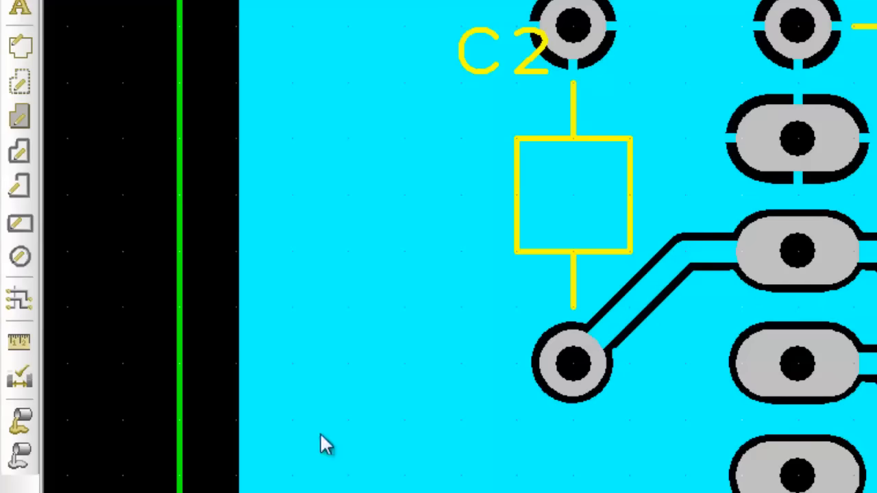
left_click(19, 453)
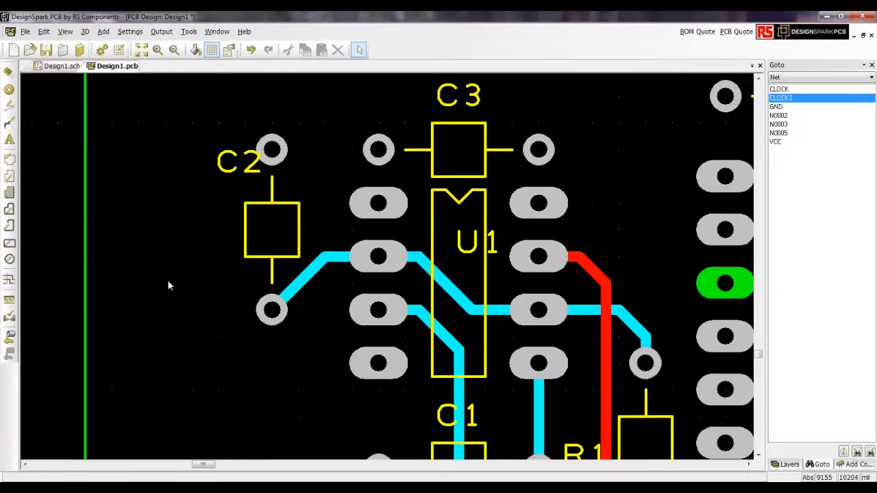
In the Design Technology spacings, set the Shapes spacing to Tracks, Pads, Vias and Shapes to 20 mil each
scroll(169, 282, "down", 1)
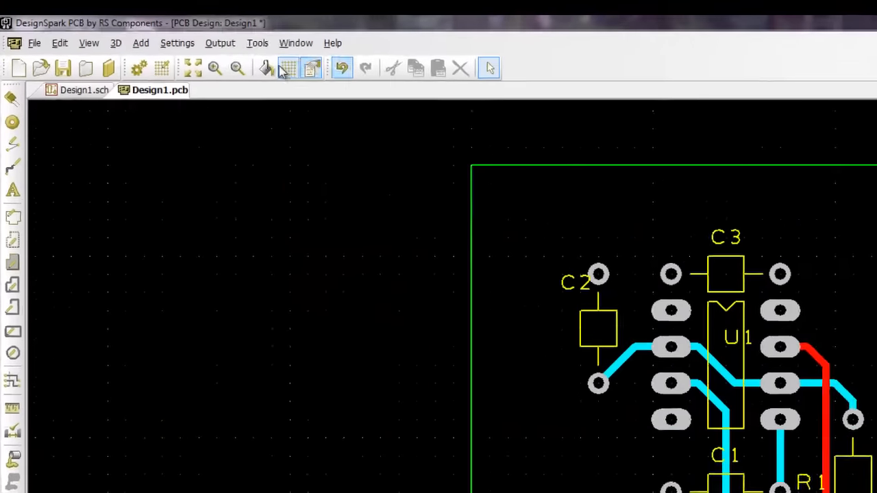
left_click(219, 57)
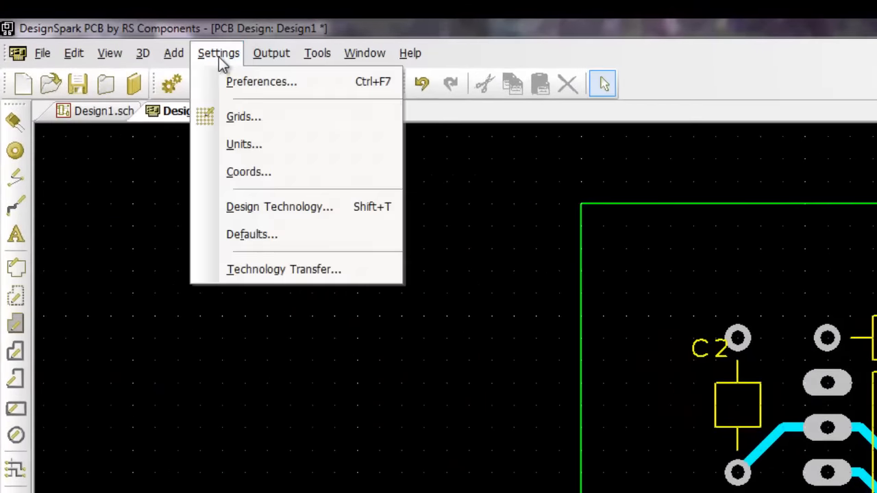
left_click(260, 209)
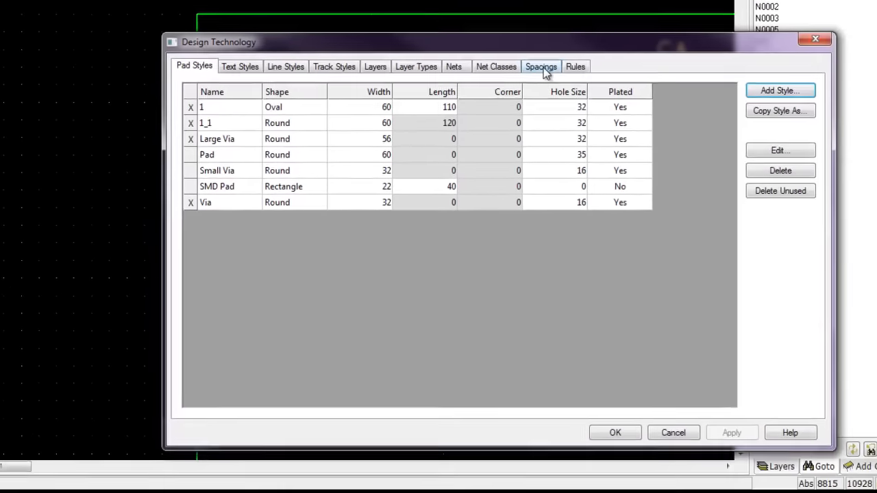
left_click(524, 60)
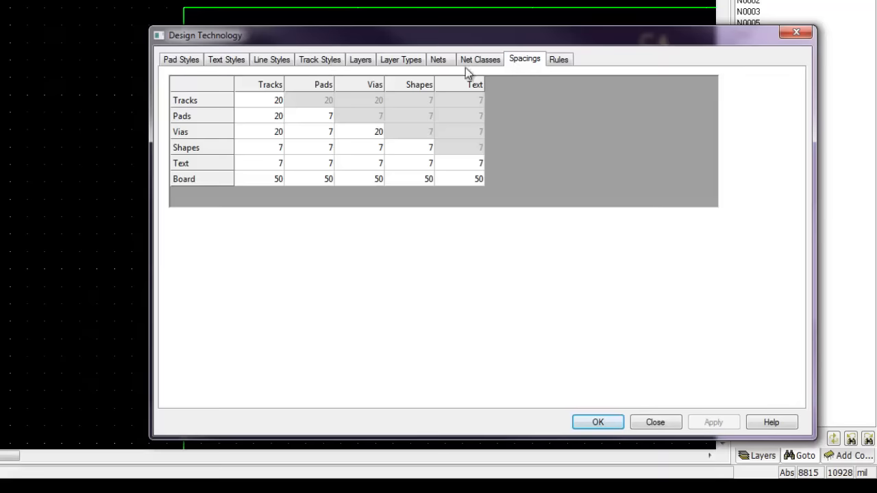
left_click(187, 150)
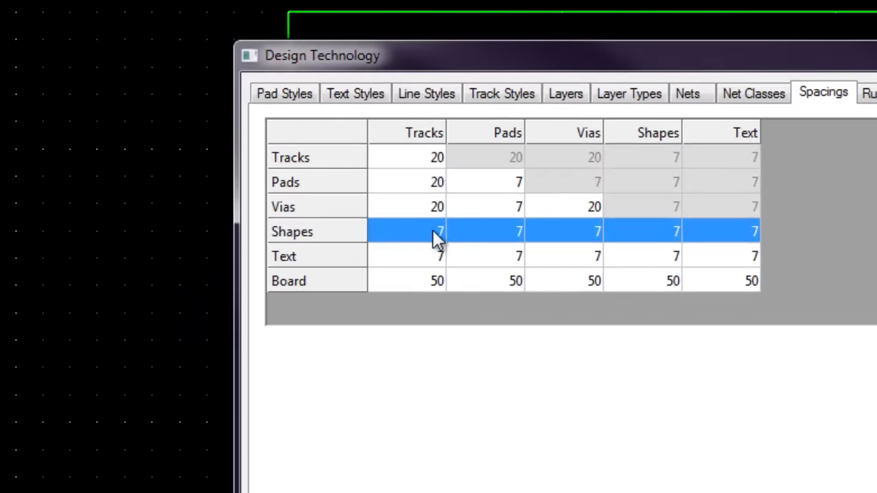
left_click(432, 232)
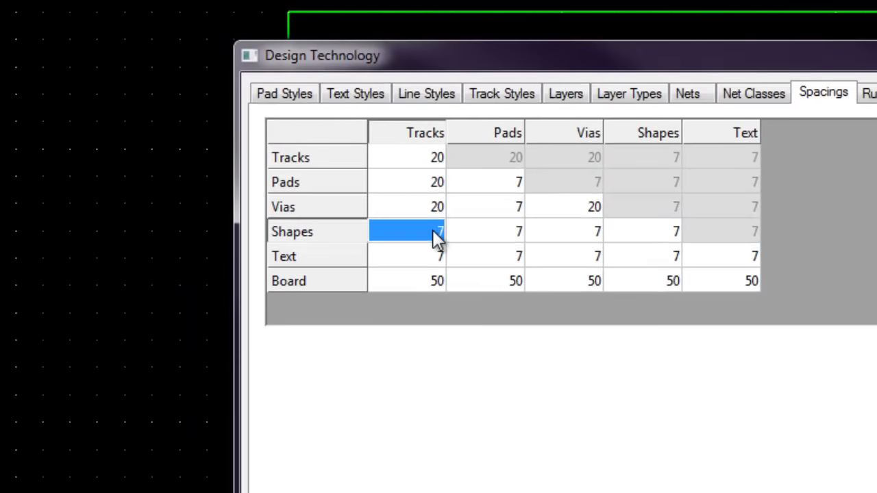
type("20")
left_click(490, 232)
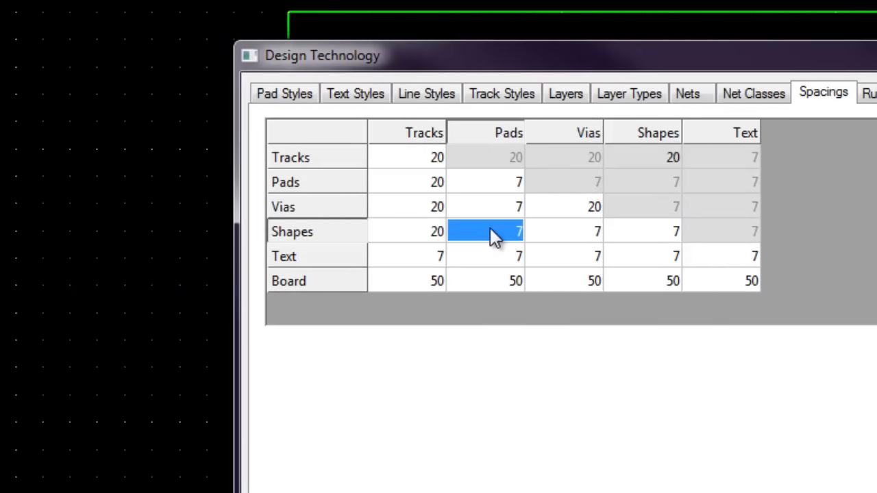
type("20")
left_click(554, 232)
type("20")
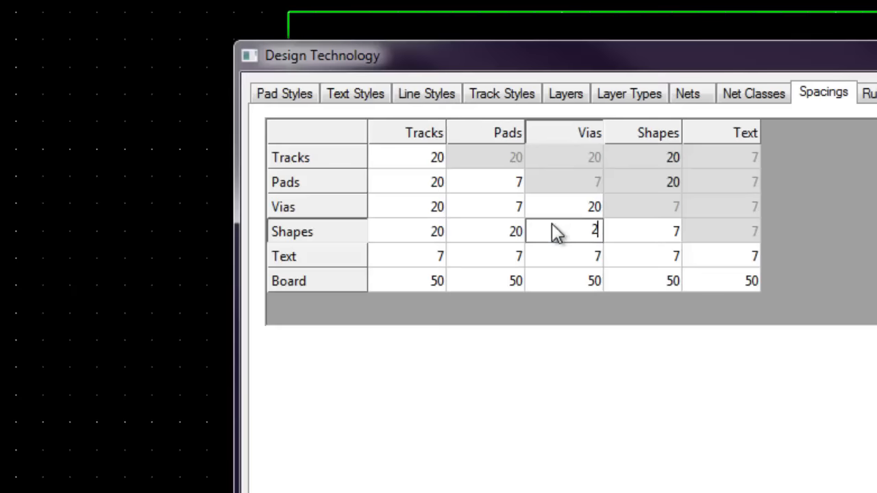
left_click(624, 234)
type("2-")
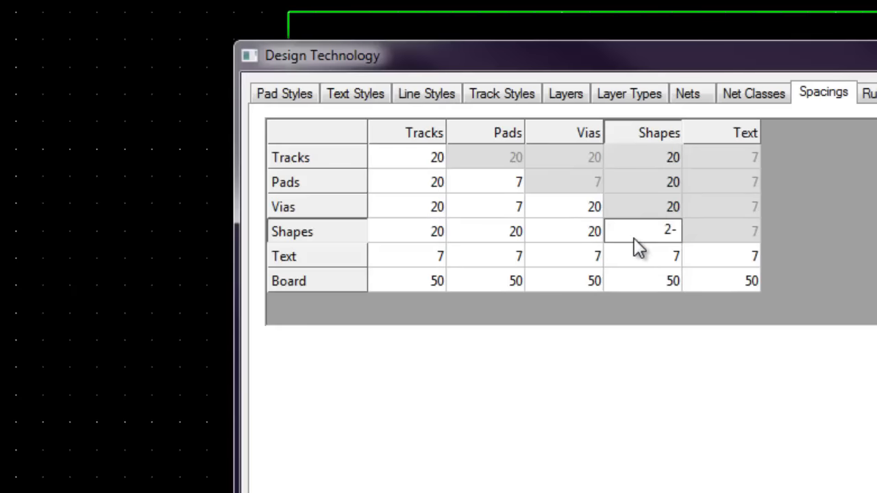
type("0")
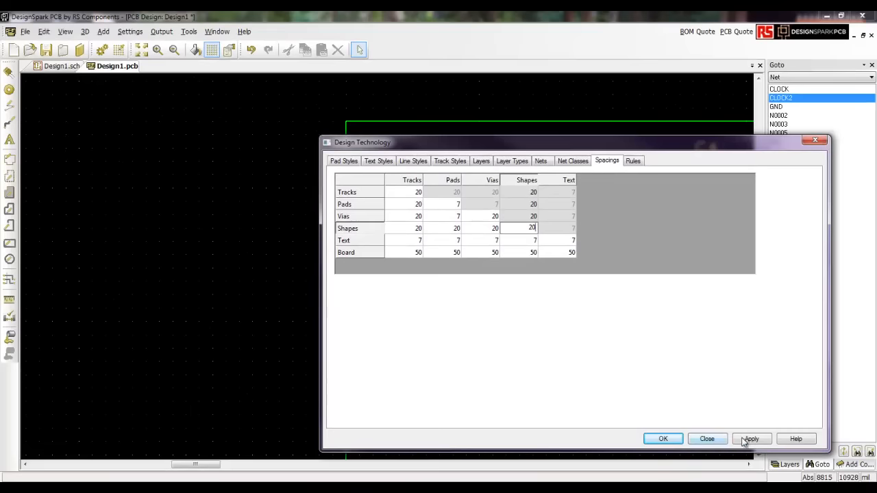
left_click(663, 438)
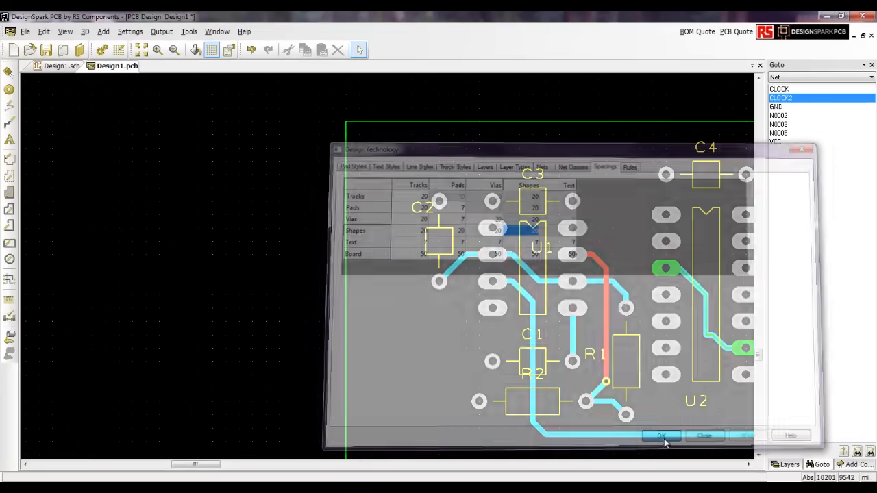
Pour copper for the GND net into the board's pour area, keeping thermals on pads and vias
scroll(259, 263, "down", 2)
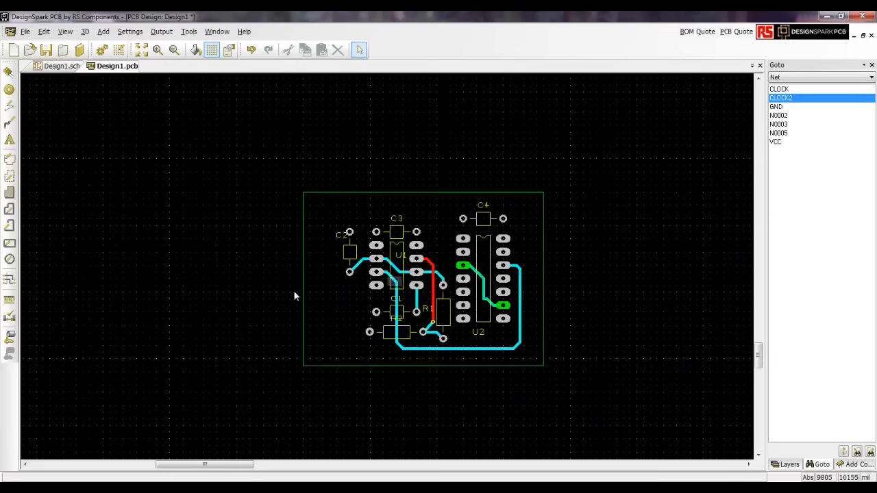
left_click(11, 336)
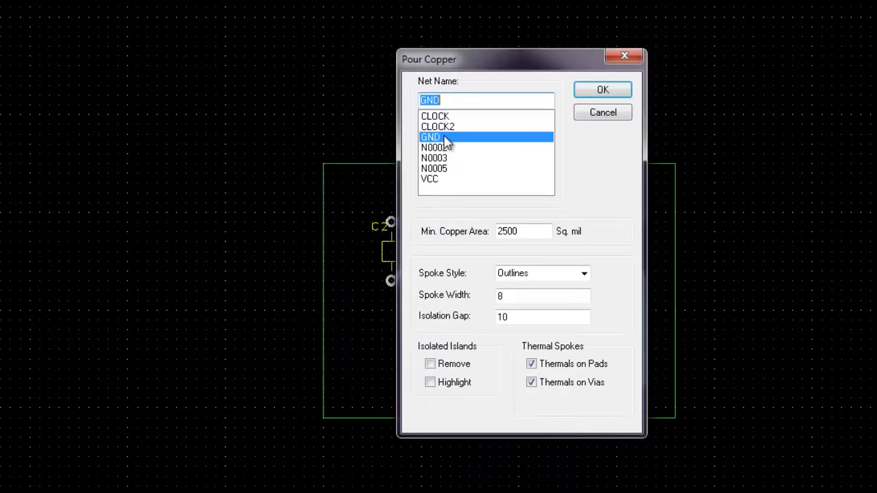
left_click(605, 90)
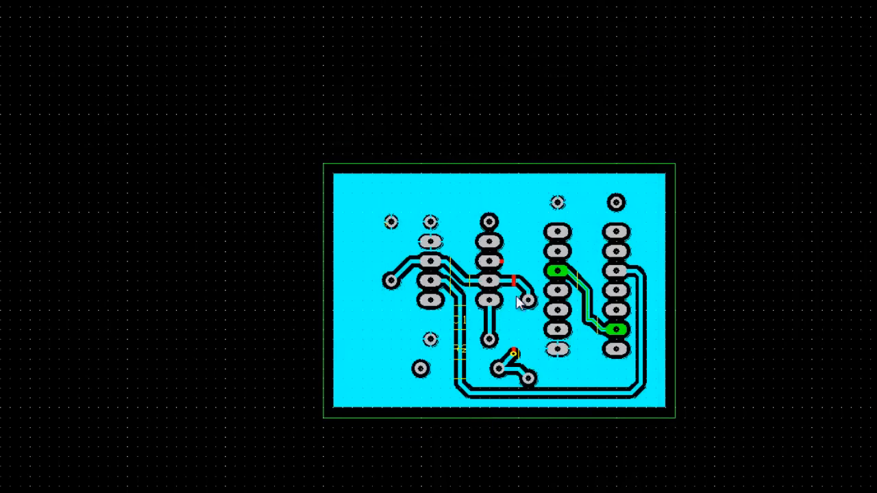
scroll(510, 302, "up", 1)
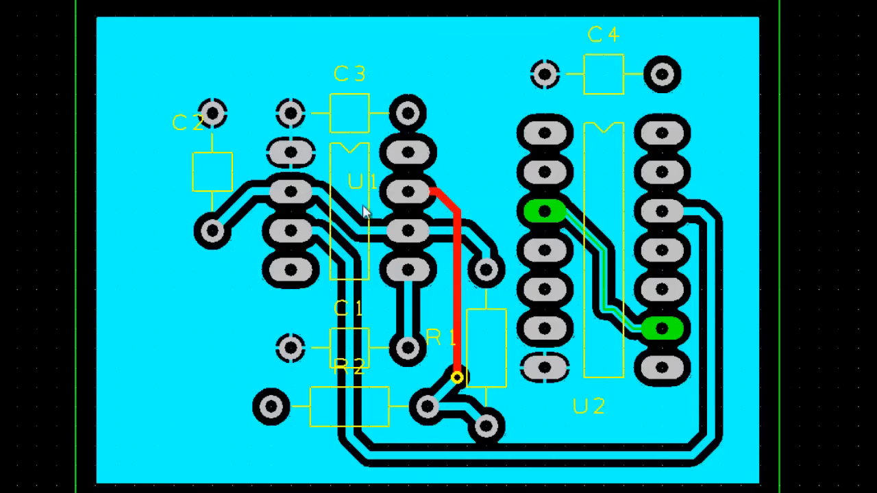